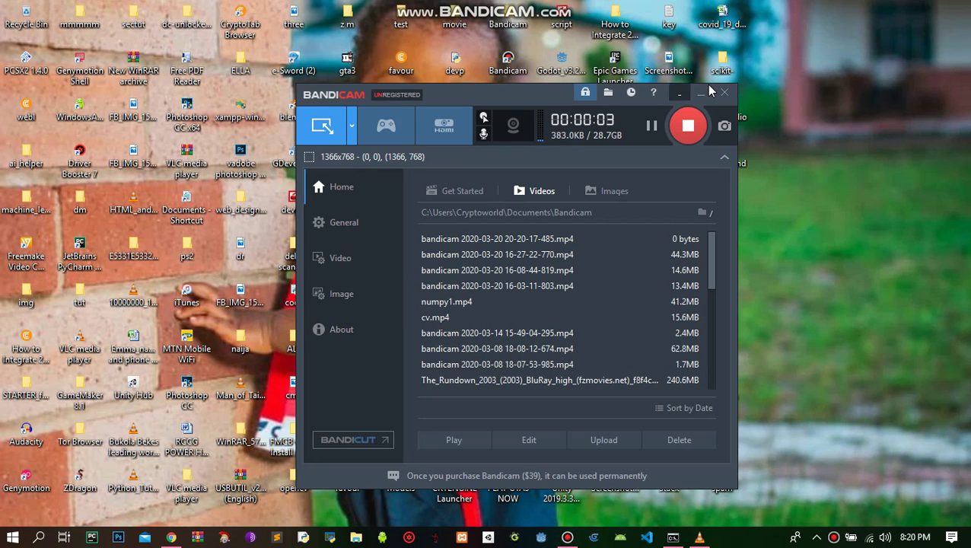
- Minimize the Bandicam recorder window so the Windows desktop is visible
{"action": "left_click", "coordinate": [700, 93]}
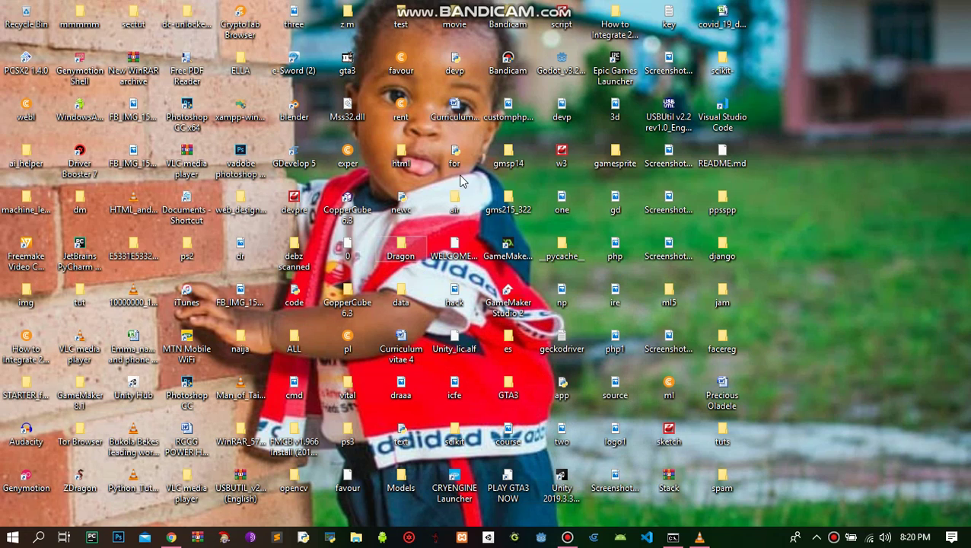
- Bring Chrome forward and type 'machine le' into a new tab's search bar
{"action": "left_click", "coordinate": [166, 537]}
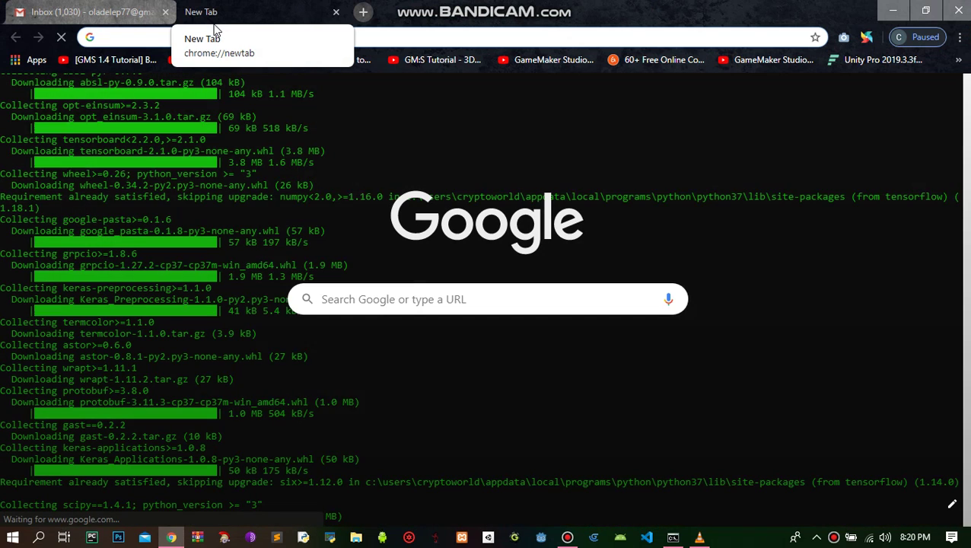
{"action": "type", "text": "machin"}
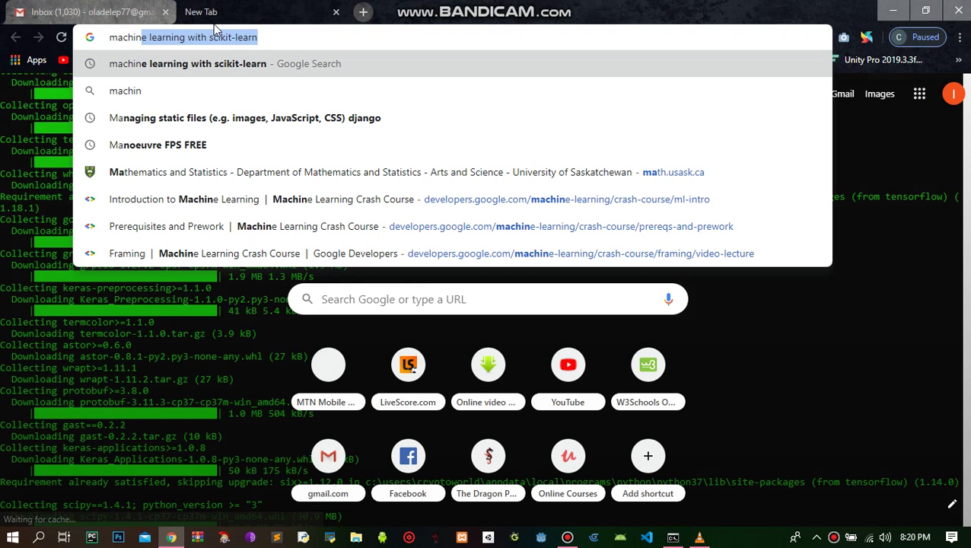
{"action": "type", "text": "e "}
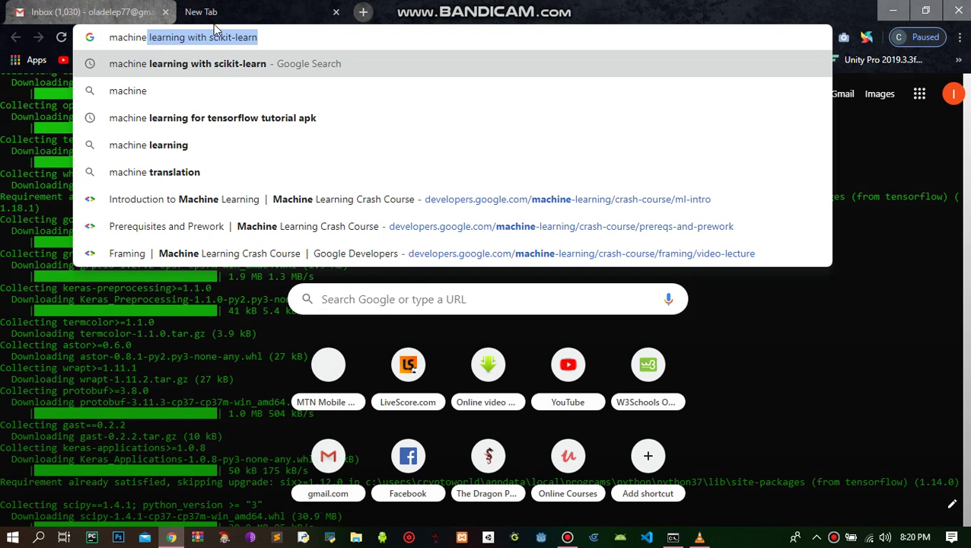
{"action": "type", "text": "le"}
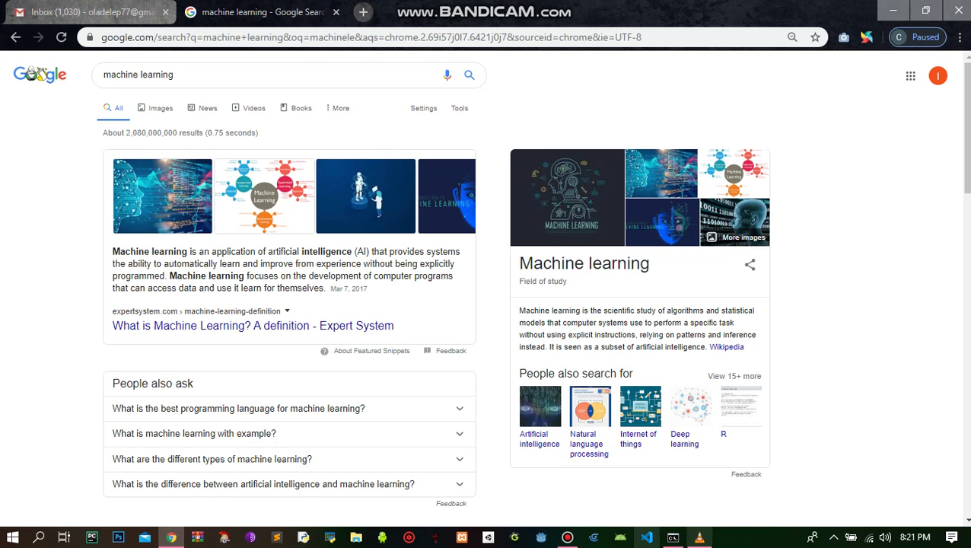
{"action": "mouse_move", "coordinate": [567, 537]}
{"action": "left_click", "coordinate": [572, 476]}
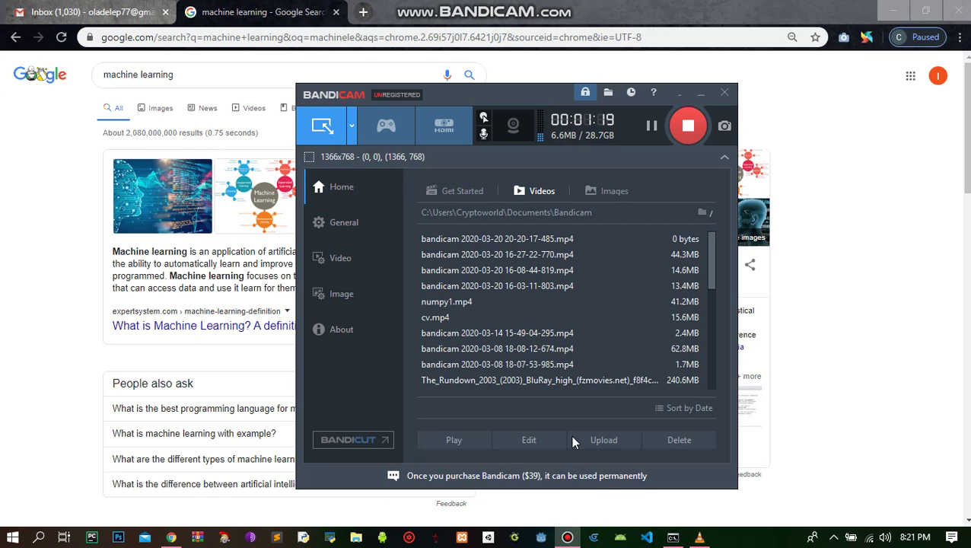
{"action": "left_click", "coordinate": [897, 359]}
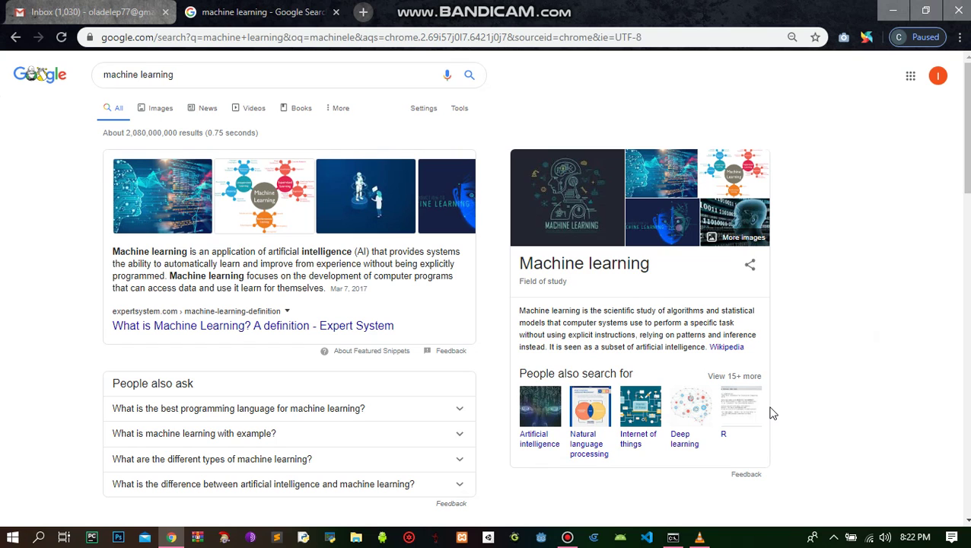
- Search the Start menu for 'paint' and launch Paint with a blank 2048 × 1152 canvas
{"action": "key", "text": "super"}
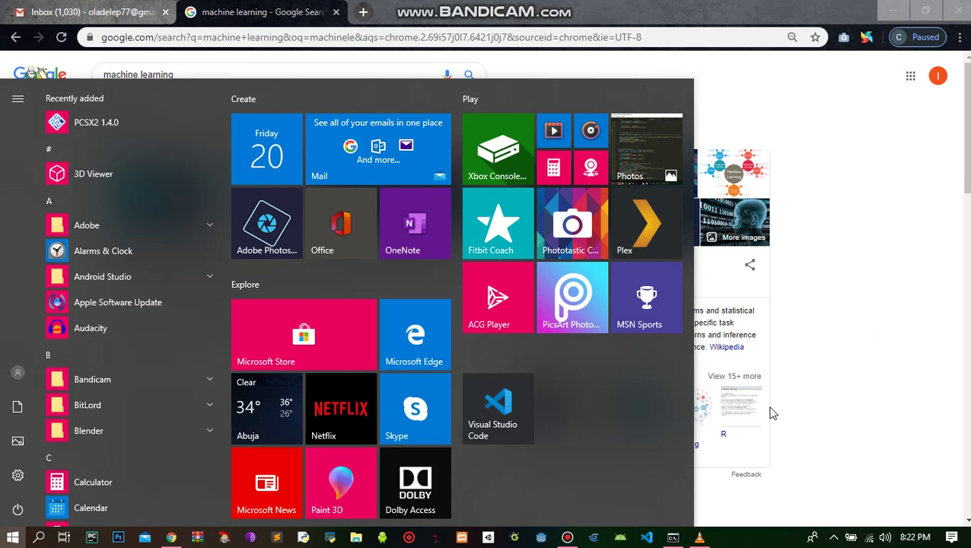
{"action": "key", "text": "super"}
{"action": "key", "text": "super"}
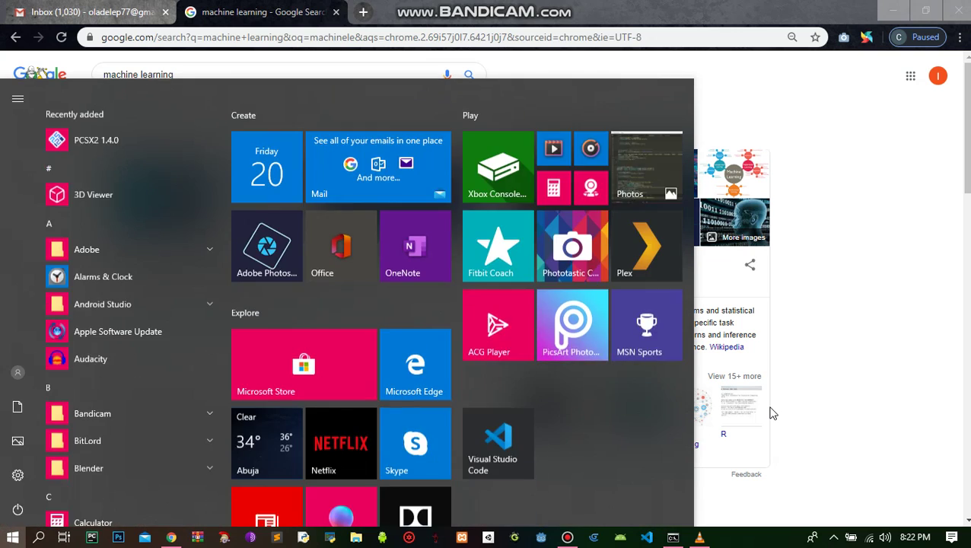
{"action": "key", "text": "super"}
{"action": "type", "text": "paint"}
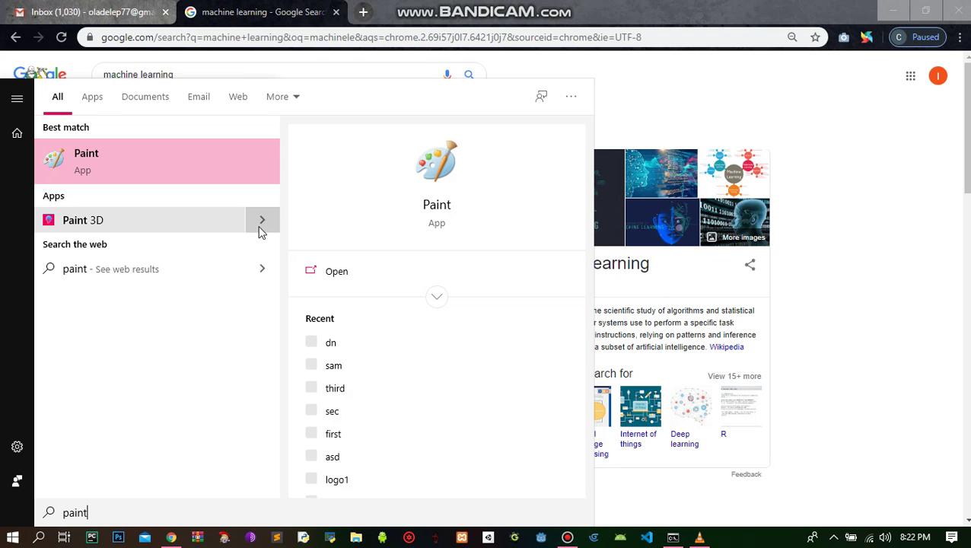
{"action": "left_click", "coordinate": [338, 276]}
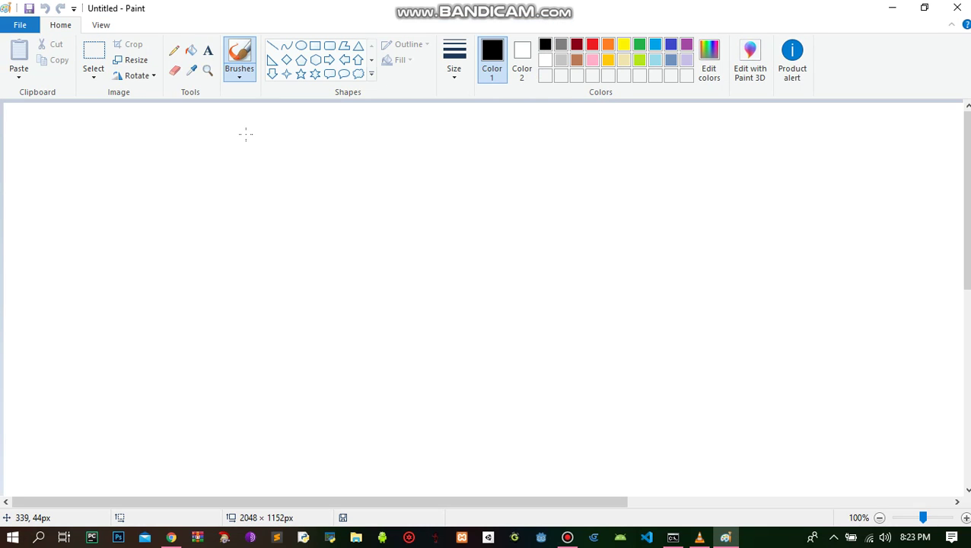
- Draw an ellipse at the top left and write bold 'i hate you' inside it in Calibri 22
{"action": "left_click", "coordinate": [300, 47]}
{"action": "left_click_drag", "start_coordinate": [91, 143], "coordinate": [280, 256]}
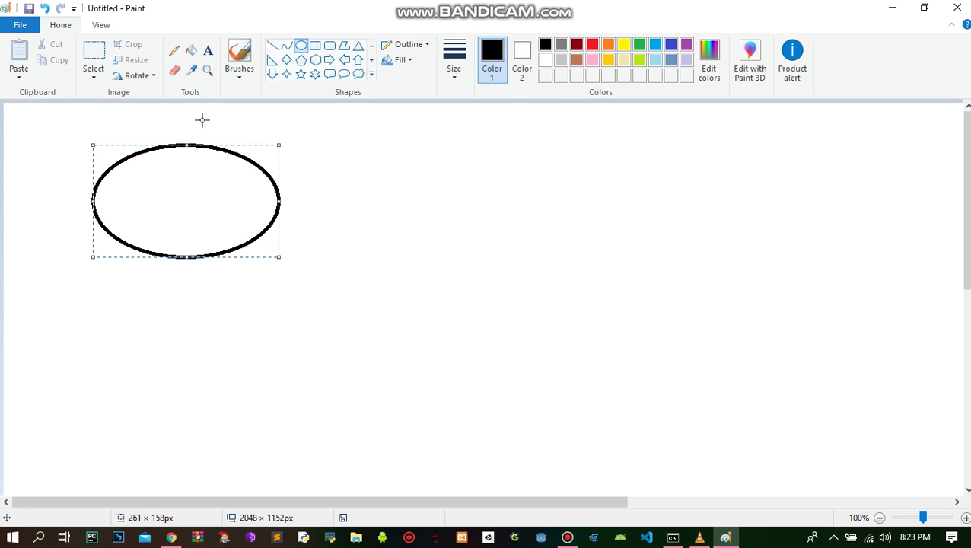
{"action": "left_click", "coordinate": [208, 50]}
{"action": "left_click", "coordinate": [187, 174]}
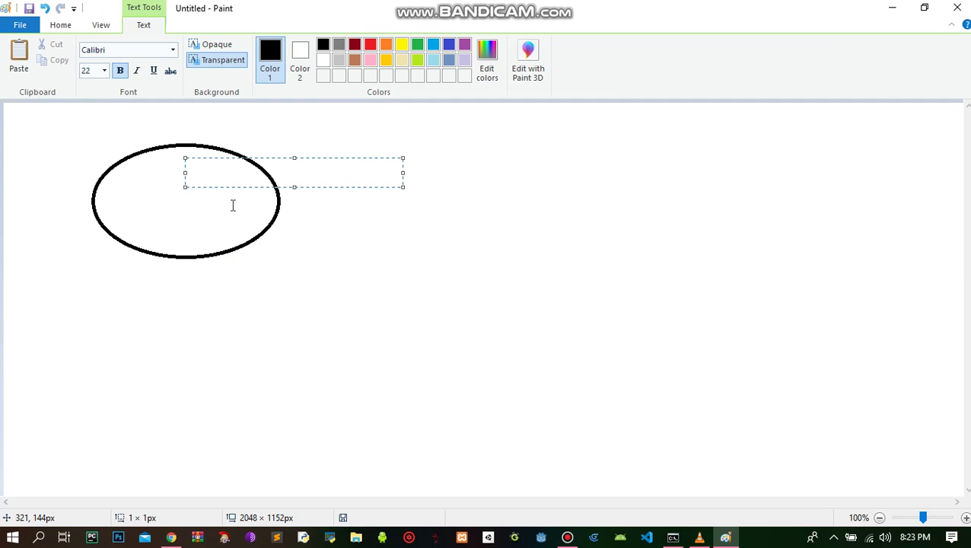
{"action": "type", "text": "i hate you"}
{"action": "left_click", "coordinate": [291, 173]}
{"action": "left_click", "coordinate": [177, 210]}
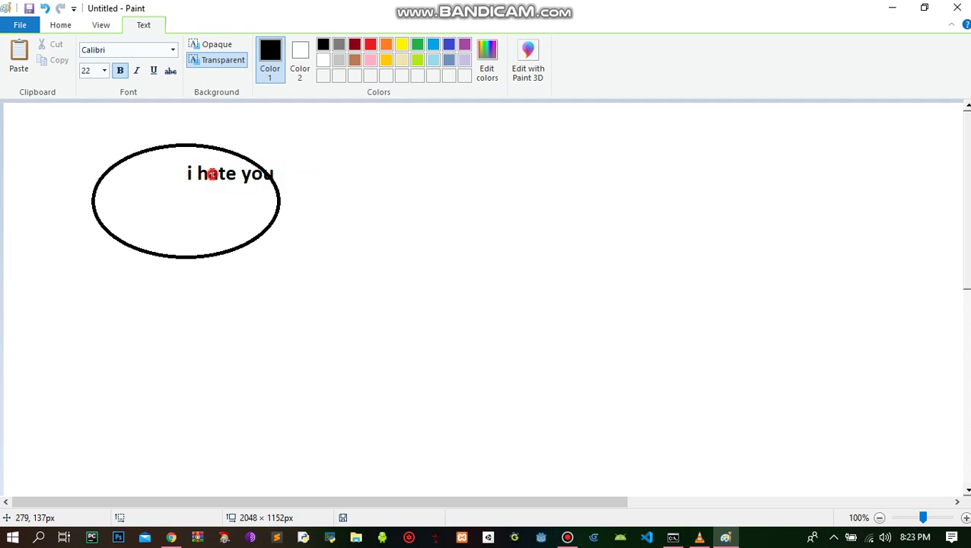
{"action": "left_click", "coordinate": [210, 173]}
{"action": "left_click", "coordinate": [211, 172]}
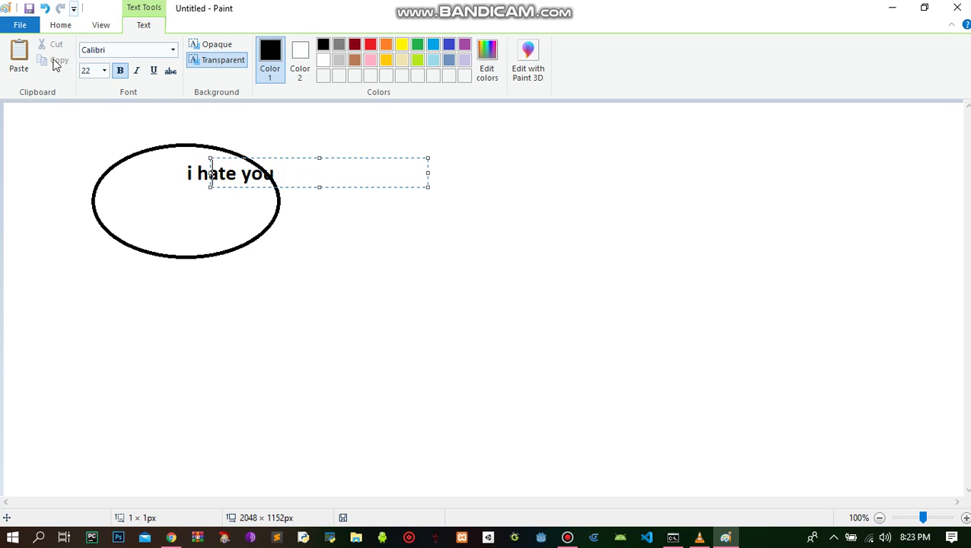
{"action": "left_click", "coordinate": [63, 28]}
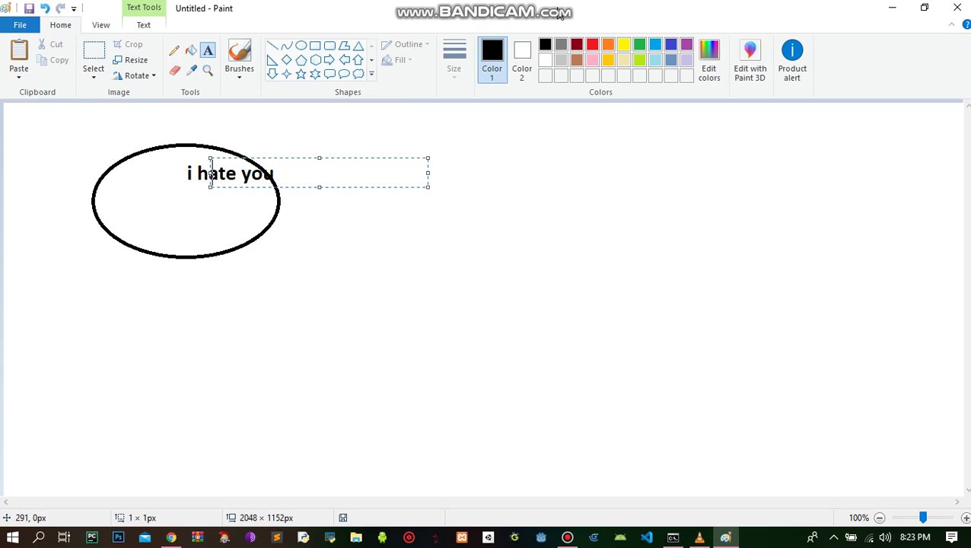
- Draw a second ellipse to the right and write 'you are good' inside it
{"action": "left_click", "coordinate": [301, 45]}
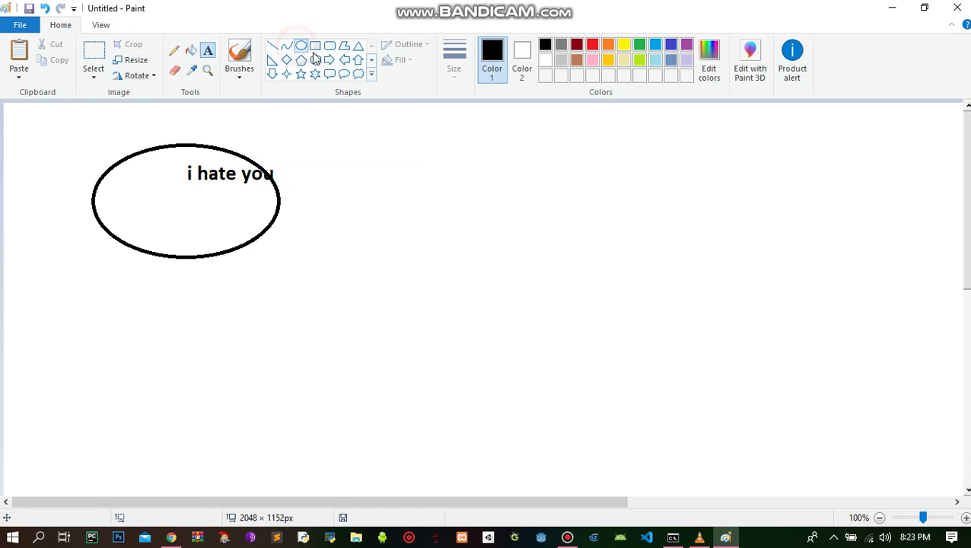
{"action": "left_click_drag", "start_coordinate": [420, 143], "coordinate": [677, 269]}
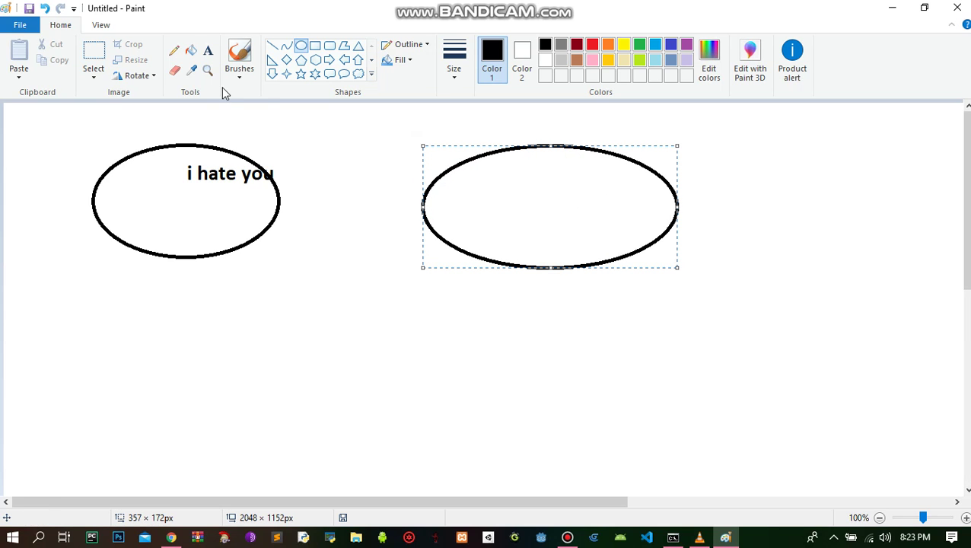
{"action": "left_click", "coordinate": [207, 50]}
{"action": "left_click", "coordinate": [496, 206]}
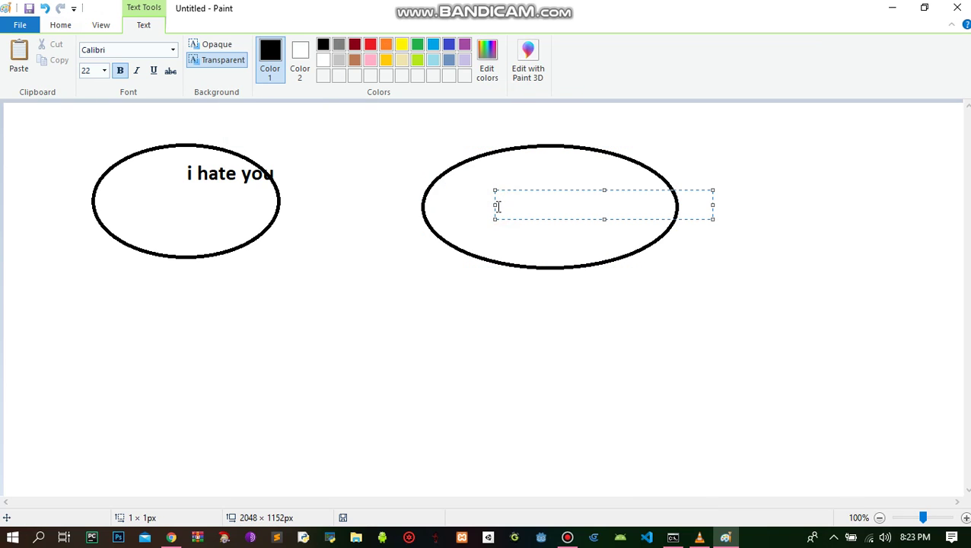
{"action": "type", "text": "you are good"}
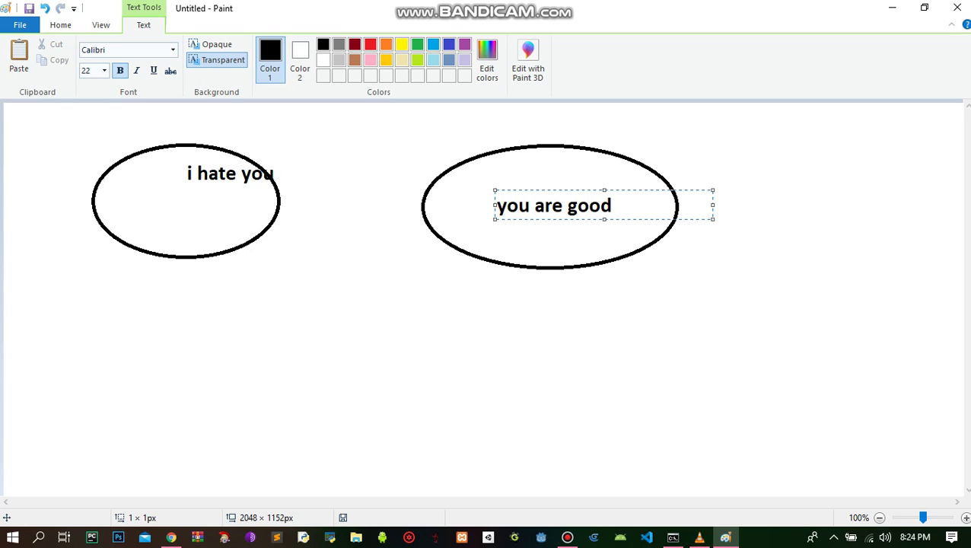
{"action": "key", "text": "Return"}
{"action": "key", "text": "BackSpace"}
{"action": "left_click", "coordinate": [346, 271]}
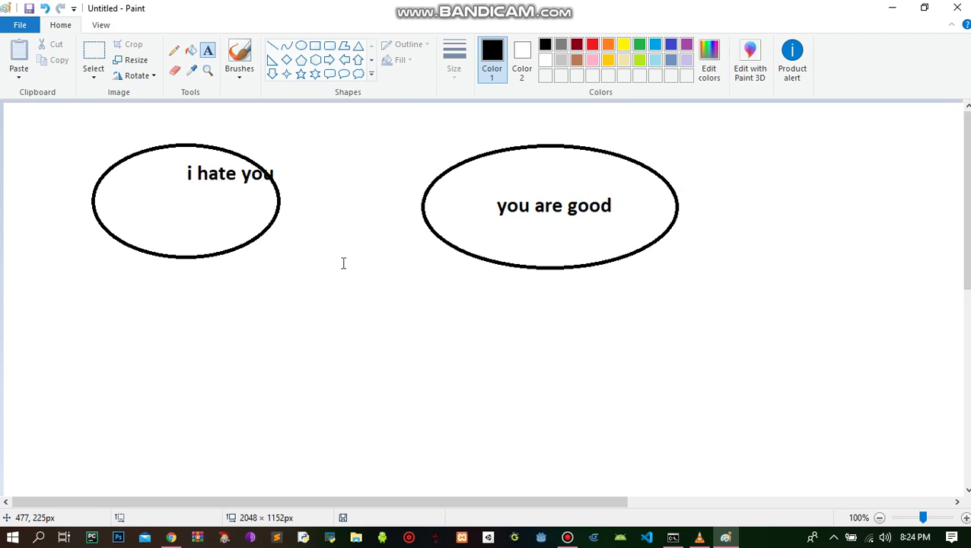
- Pencil a connector joining both ellipses, a stem down from it, and a branch line down-left
{"action": "left_click", "coordinate": [173, 51]}
{"action": "left_click_drag", "start_coordinate": [230, 260], "coordinate": [253, 280]}
{"action": "mouse_move", "coordinate": [335, 284]}
{"action": "left_mouse_down"}
{"action": "mouse_move", "coordinate": [442, 275]}
{"action": "mouse_move", "coordinate": [454, 245]}
{"action": "left_mouse_up"}
{"action": "mouse_move", "coordinate": [332, 287]}
{"action": "left_mouse_down"}
{"action": "mouse_move", "coordinate": [317, 323]}
{"action": "mouse_move", "coordinate": [325, 349]}
{"action": "mouse_move", "coordinate": [321, 342]}
{"action": "mouse_move", "coordinate": [379, 334]}
{"action": "mouse_move", "coordinate": [346, 336]}
{"action": "mouse_move", "coordinate": [372, 352]}
{"action": "left_mouse_up"}
{"action": "scroll", "coordinate": [298, 346], "scroll_direction": "down", "scroll_amount": 4}
{"action": "scroll", "coordinate": [282, 339], "scroll_direction": "up", "scroll_amount": 2}
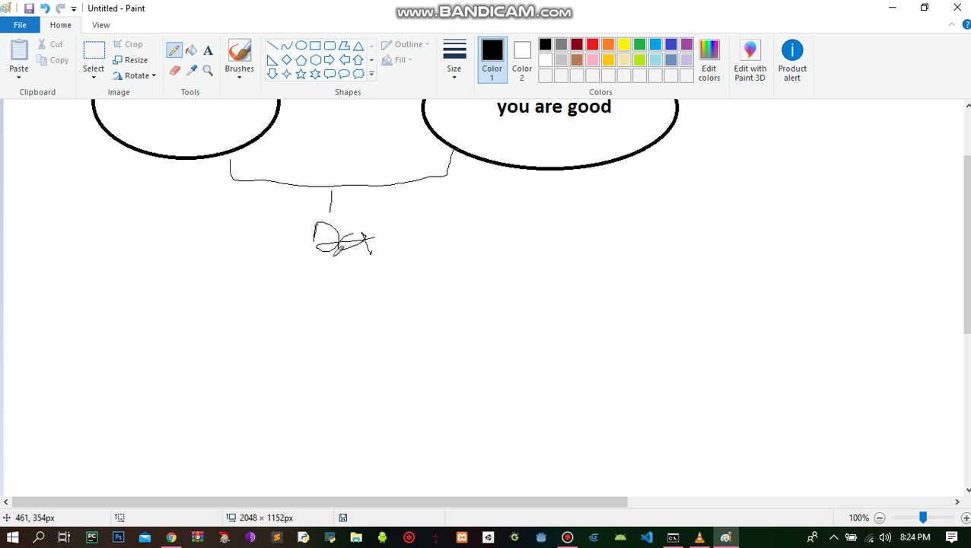
{"action": "mouse_move", "coordinate": [332, 258]}
{"action": "left_mouse_down"}
{"action": "mouse_move", "coordinate": [220, 256]}
{"action": "mouse_move", "coordinate": [179, 355]}
{"action": "left_mouse_up"}
- Sketch extra pencil strokes near the central knot, then undo the stray ones with Ctrl+Z
{"action": "mouse_move", "coordinate": [164, 305]}
{"action": "left_mouse_down"}
{"action": "mouse_move", "coordinate": [195, 312]}
{"action": "mouse_move", "coordinate": [169, 330]}
{"action": "mouse_move", "coordinate": [343, 278]}
{"action": "left_mouse_up"}
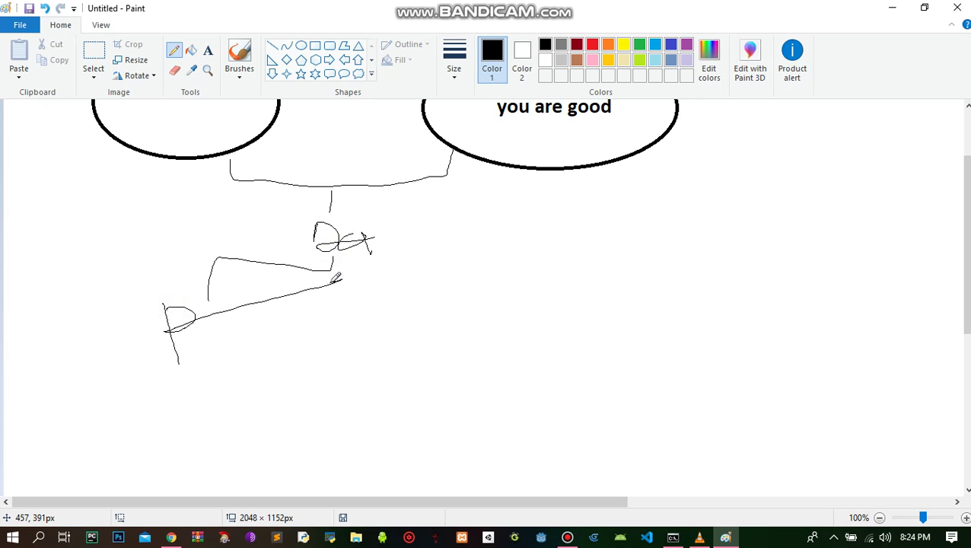
{"action": "mouse_move", "coordinate": [332, 281]}
{"action": "left_mouse_down"}
{"action": "mouse_move", "coordinate": [308, 144]}
{"action": "mouse_move", "coordinate": [319, 180]}
{"action": "mouse_move", "coordinate": [271, 261]}
{"action": "mouse_move", "coordinate": [210, 245]}
{"action": "mouse_move", "coordinate": [251, 196]}
{"action": "left_mouse_up"}
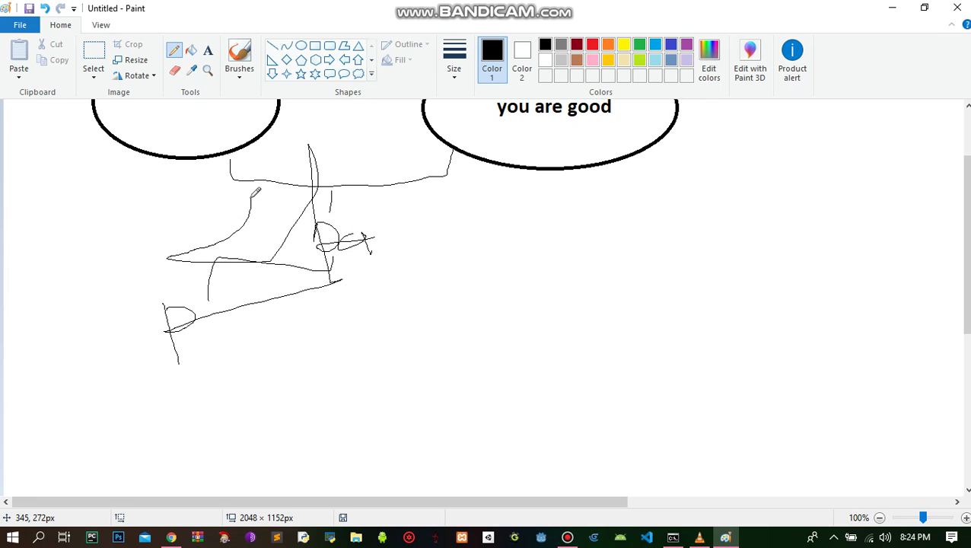
{"action": "left_click_drag", "start_coordinate": [252, 195], "coordinate": [266, 190]}
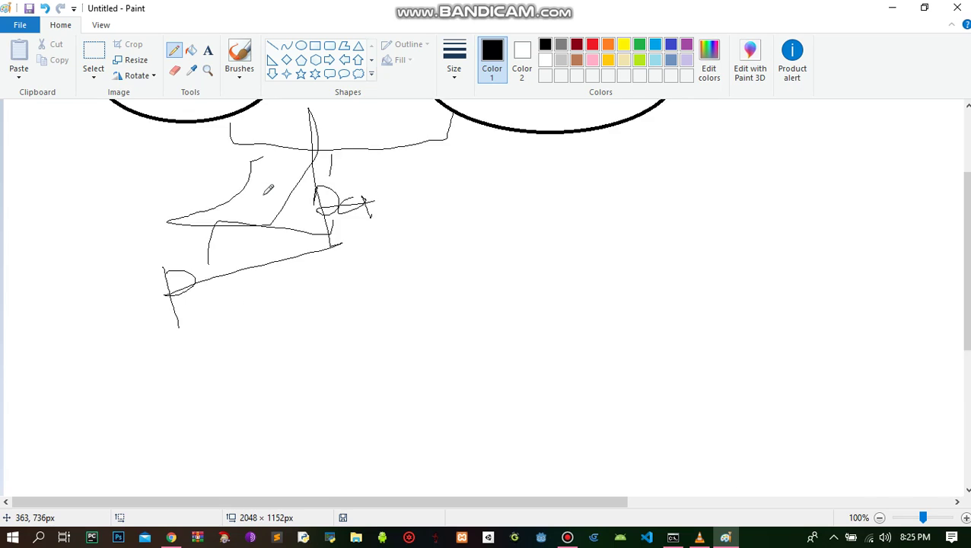
{"action": "scroll", "coordinate": [268, 187], "scroll_direction": "up", "scroll_amount": 3}
{"action": "key", "text": "ctrl+z"}
{"action": "key", "text": "ctrl+z"}
{"action": "key", "text": "ctrl+z"}
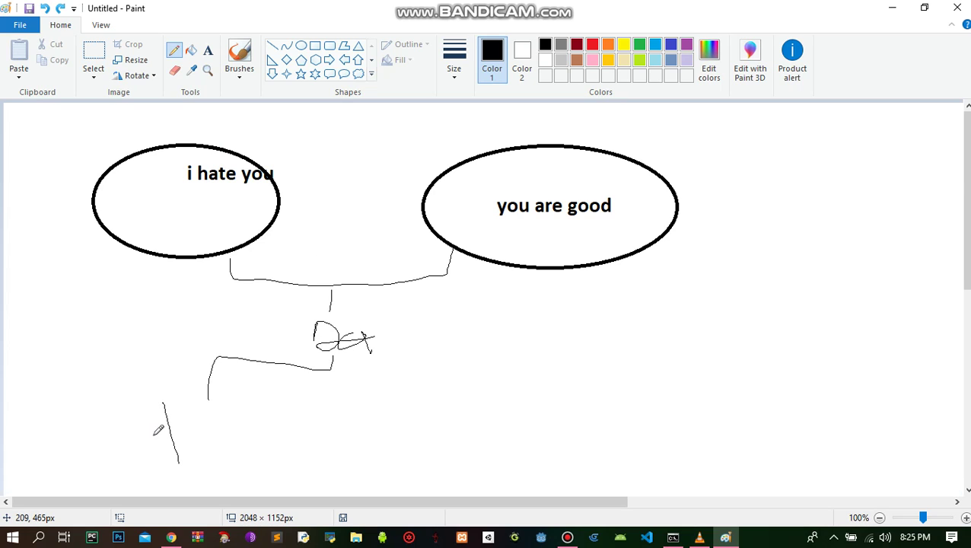
- Add a short mark atop the left line, then extend a branch right and down from the knot
{"action": "left_click", "coordinate": [167, 399]}
{"action": "mouse_move", "coordinate": [166, 400]}
{"action": "left_mouse_down"}
{"action": "mouse_move", "coordinate": [177, 360]}
{"action": "mouse_move", "coordinate": [163, 407]}
{"action": "left_mouse_up"}
{"action": "key", "text": "ctrl+z"}
{"action": "left_click", "coordinate": [162, 412]}
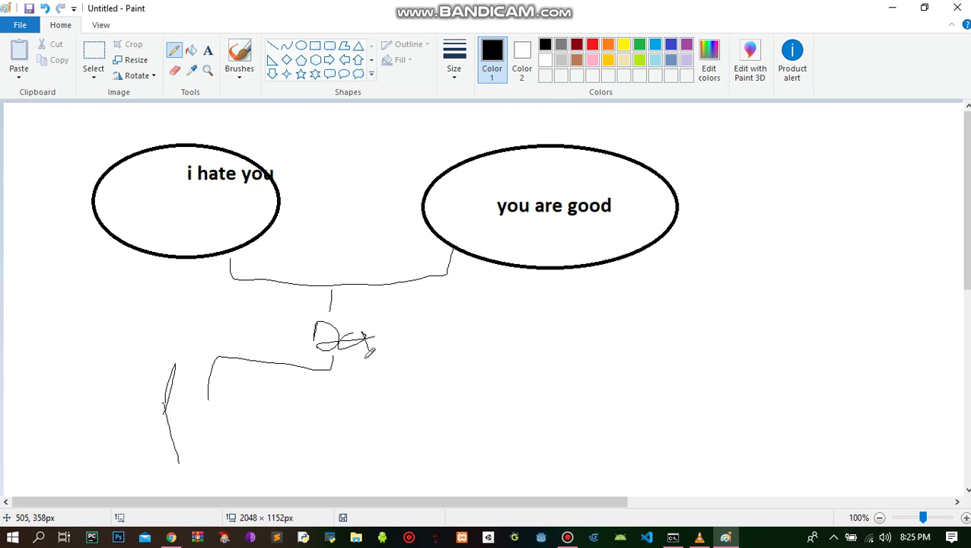
{"action": "scroll", "coordinate": [369, 351], "scroll_direction": "down", "scroll_amount": 3}
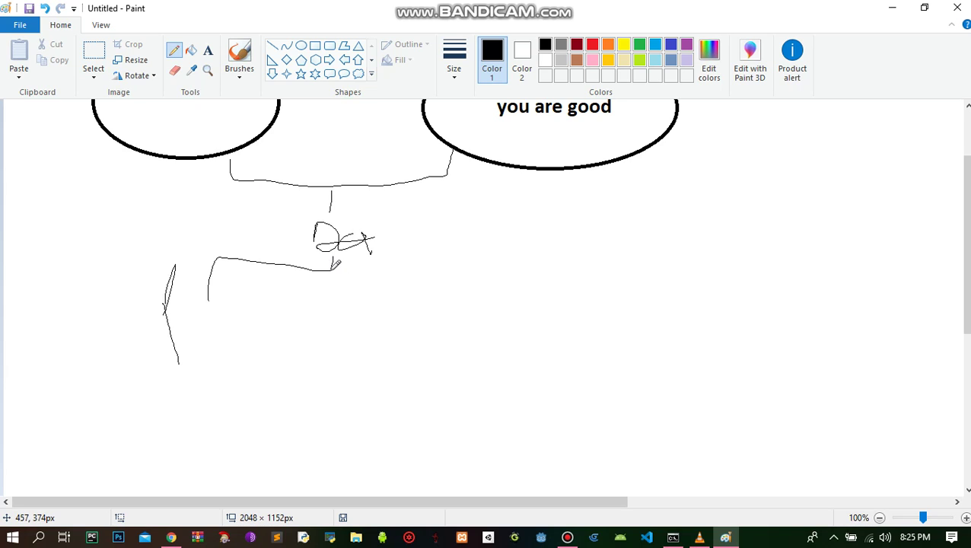
{"action": "mouse_move", "coordinate": [335, 267]}
{"action": "left_mouse_down"}
{"action": "mouse_move", "coordinate": [403, 265]}
{"action": "mouse_move", "coordinate": [439, 315]}
{"action": "mouse_move", "coordinate": [417, 354]}
{"action": "left_mouse_up"}
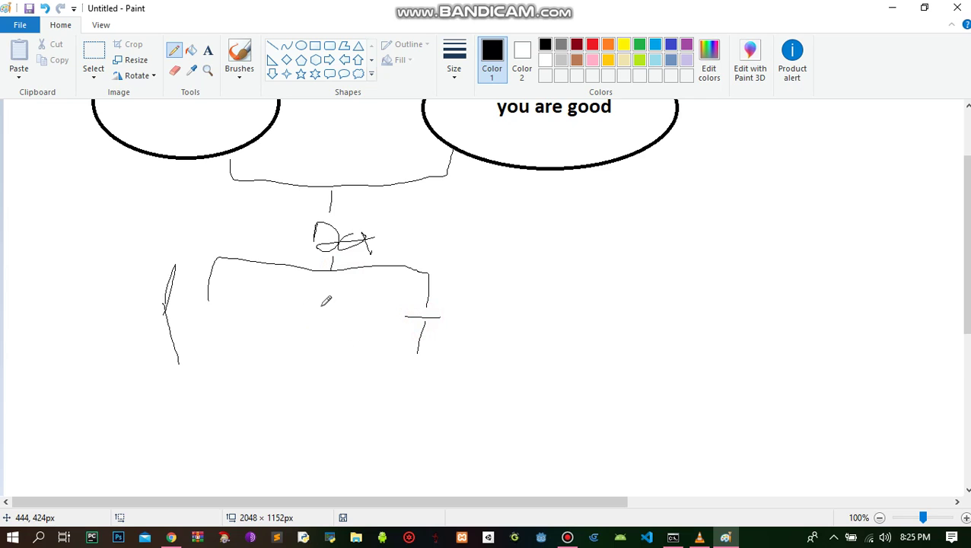
{"action": "scroll", "coordinate": [325, 304], "scroll_direction": "up", "scroll_amount": 3}
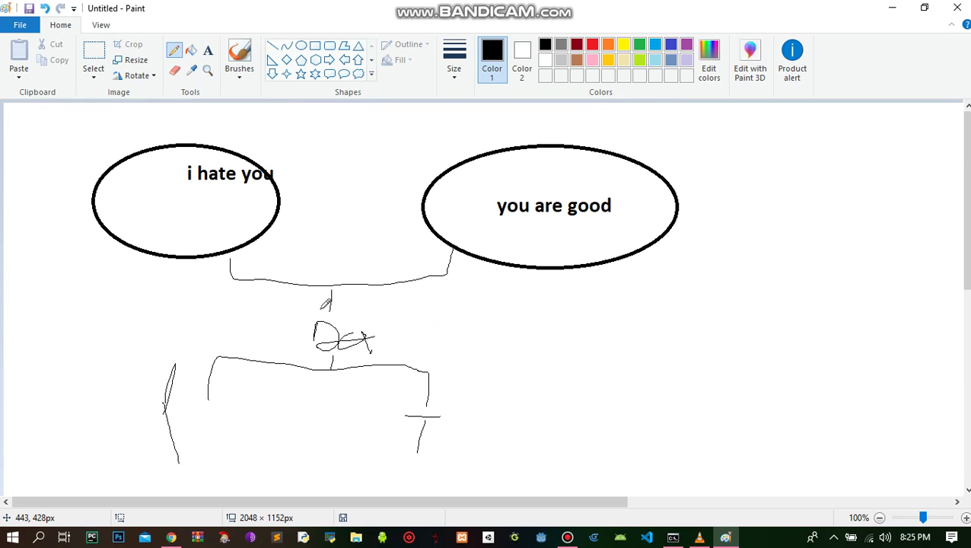
- Pencil a long horizontal connector below the legs, then a left hook and a right branch ending in a box
{"action": "scroll", "coordinate": [325, 304], "scroll_direction": "down", "scroll_amount": 5}
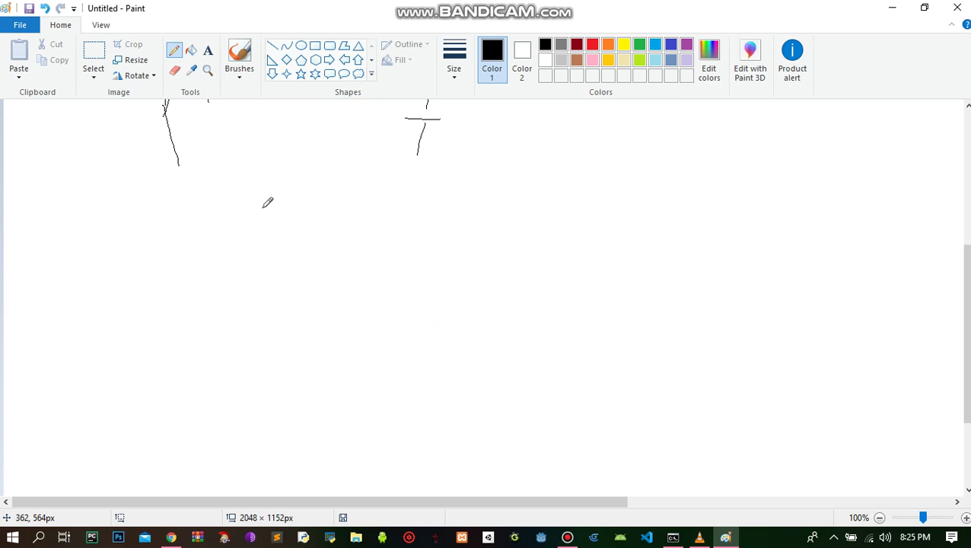
{"action": "scroll", "coordinate": [266, 202], "scroll_direction": "up", "scroll_amount": 3}
{"action": "scroll", "coordinate": [266, 202], "scroll_direction": "down", "scroll_amount": 3}
{"action": "left_click_drag", "start_coordinate": [189, 151], "coordinate": [408, 138]}
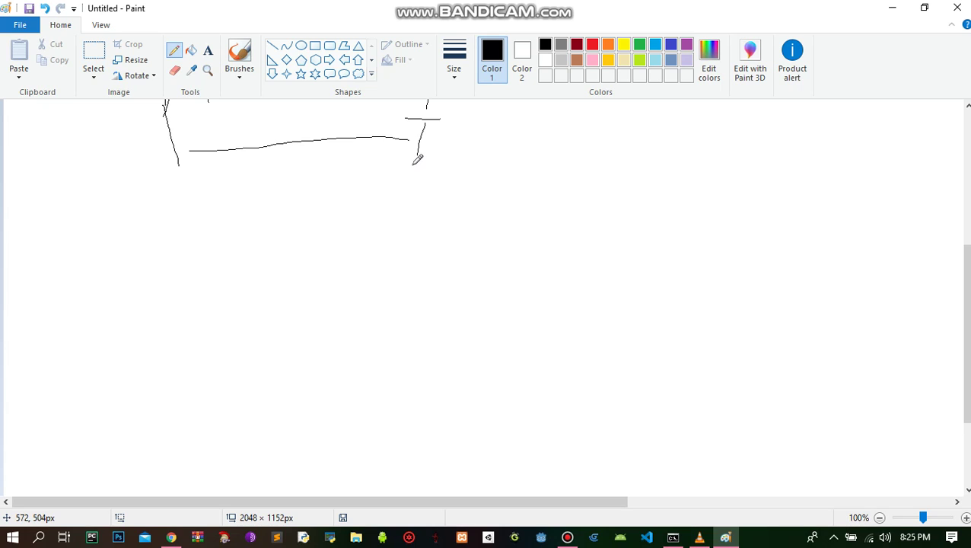
{"action": "mouse_move", "coordinate": [413, 164]}
{"action": "left_mouse_down"}
{"action": "mouse_move", "coordinate": [314, 170]}
{"action": "mouse_move", "coordinate": [308, 213]}
{"action": "left_mouse_up"}
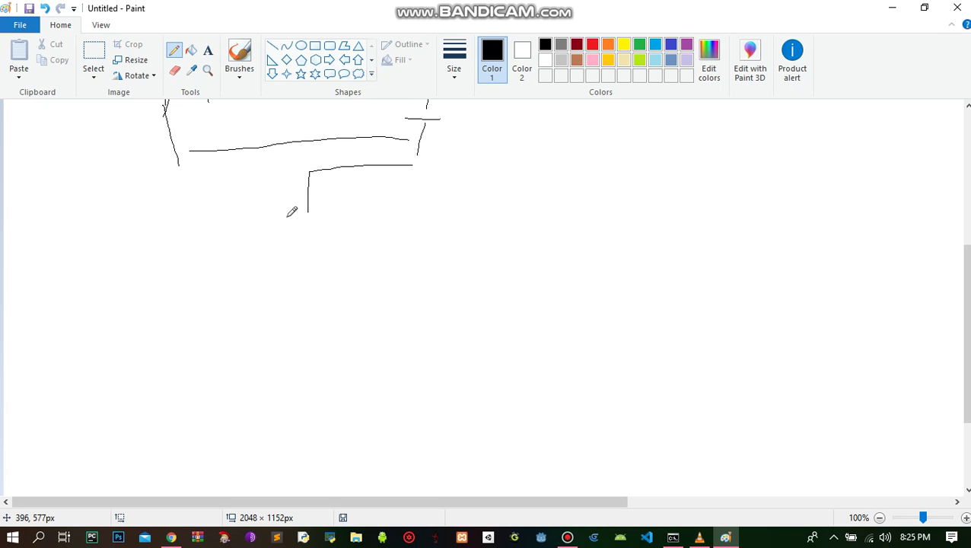
{"action": "left_click", "coordinate": [290, 213]}
{"action": "mouse_move", "coordinate": [293, 214]}
{"action": "left_mouse_down"}
{"action": "mouse_move", "coordinate": [274, 214]}
{"action": "mouse_move", "coordinate": [270, 278]}
{"action": "mouse_move", "coordinate": [299, 256]}
{"action": "mouse_move", "coordinate": [308, 266]}
{"action": "left_mouse_up"}
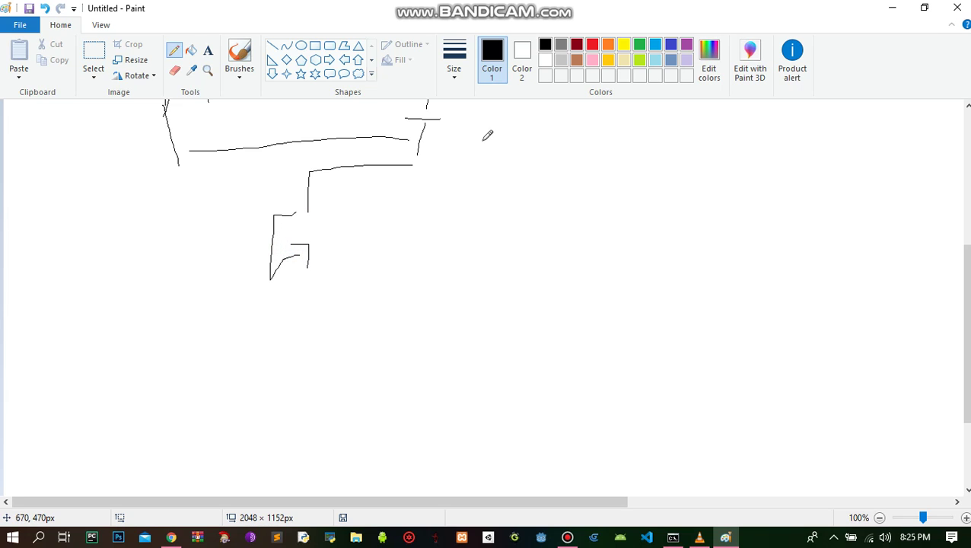
{"action": "mouse_move", "coordinate": [430, 166]}
{"action": "left_mouse_down"}
{"action": "mouse_move", "coordinate": [505, 165]}
{"action": "mouse_move", "coordinate": [509, 222]}
{"action": "mouse_move", "coordinate": [493, 231]}
{"action": "mouse_move", "coordinate": [498, 259]}
{"action": "mouse_move", "coordinate": [515, 239]}
{"action": "mouse_move", "coordinate": [517, 260]}
{"action": "left_mouse_up"}
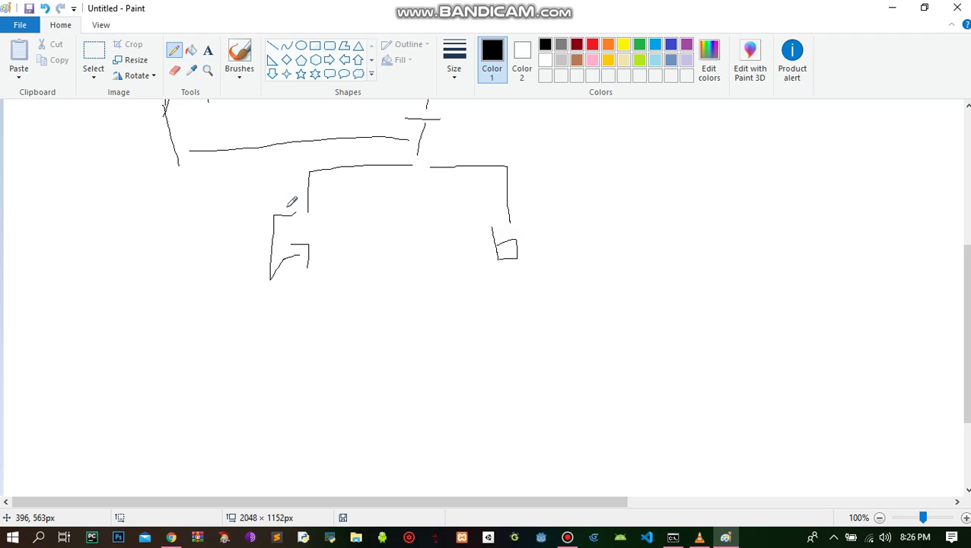
- In Chrome, replace the old search with 'CNN', correcting the 'NNC' typo, and run it
{"action": "left_click", "coordinate": [171, 537]}
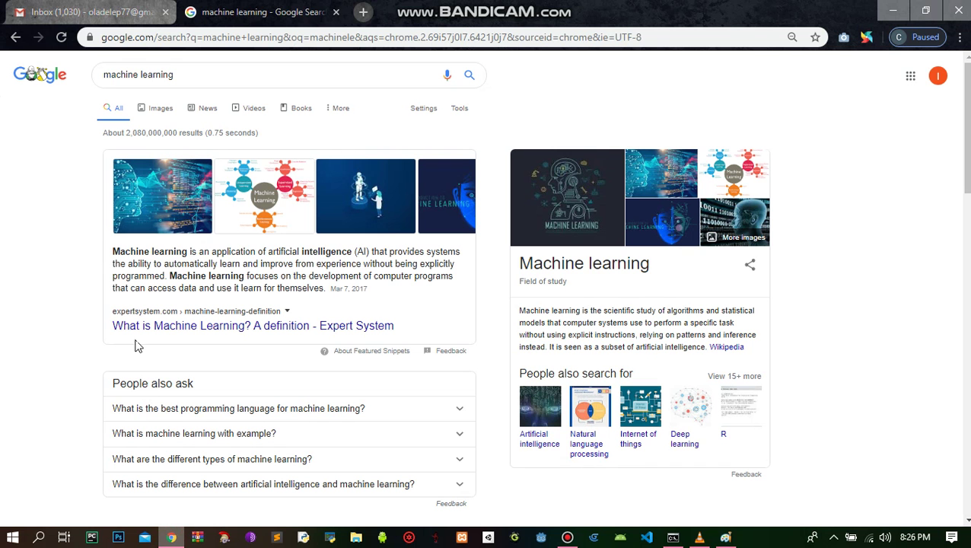
{"action": "triple_click", "coordinate": [189, 74]}
{"action": "type", "text": "NNC"}
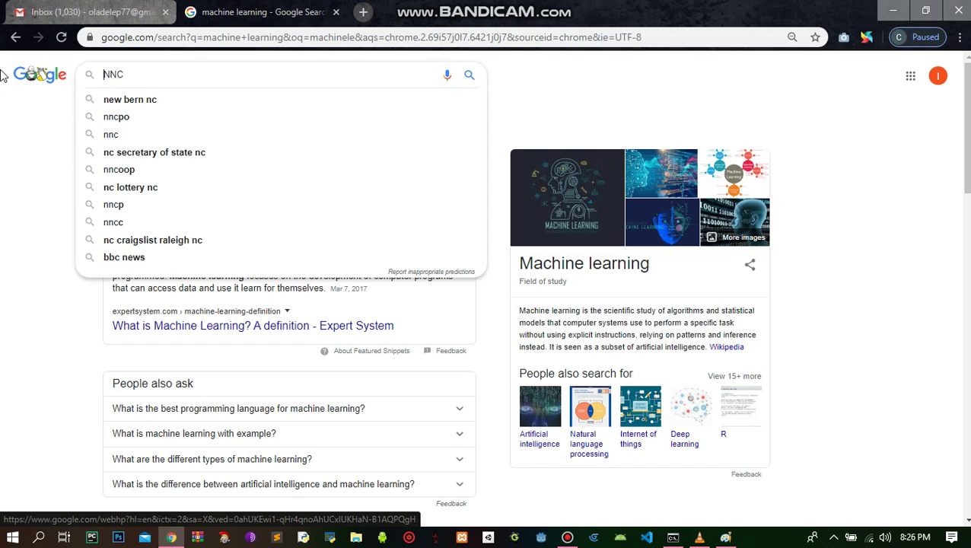
{"action": "double_click", "coordinate": [175, 77]}
{"action": "left_click", "coordinate": [176, 77]}
{"action": "key", "text": "BackSpace"}
{"action": "key", "text": "BackSpace"}
{"action": "key", "text": "BackSpace"}
{"action": "type", "text": "CNN"}
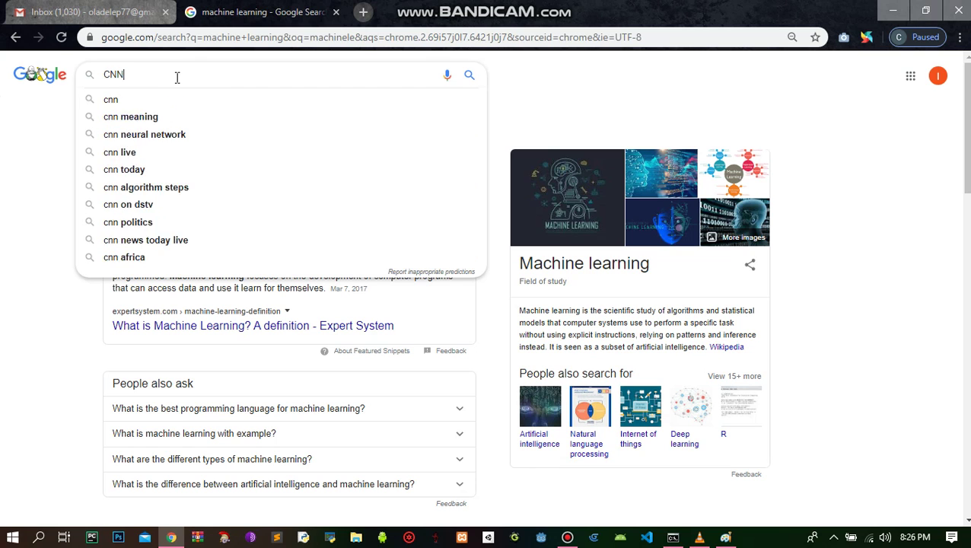
{"action": "key", "text": "Return"}
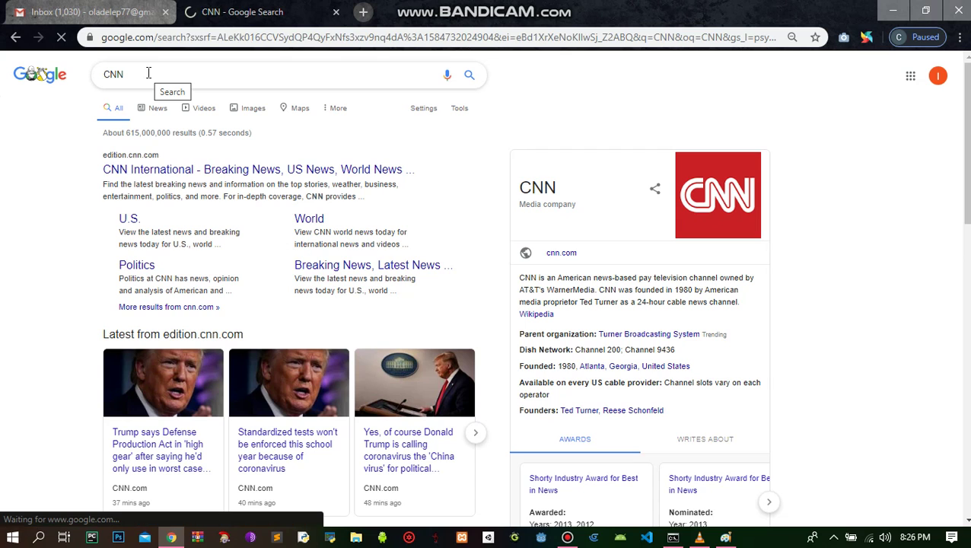
- Refine the query to the 'cnn neural network' suggestion and search it
{"action": "scroll", "coordinate": [149, 73], "scroll_direction": "down", "scroll_amount": 5}
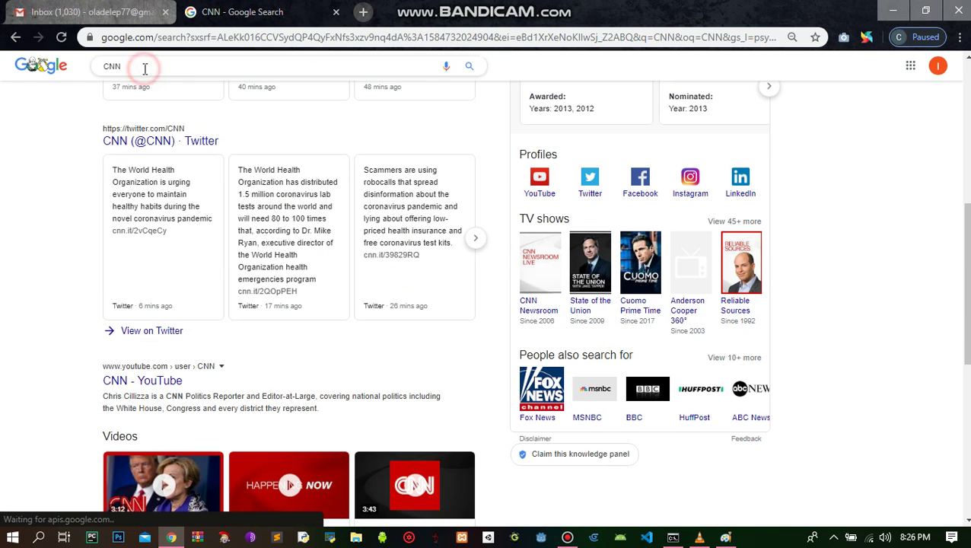
{"action": "left_click", "coordinate": [144, 69]}
{"action": "type", "text": "neur"}
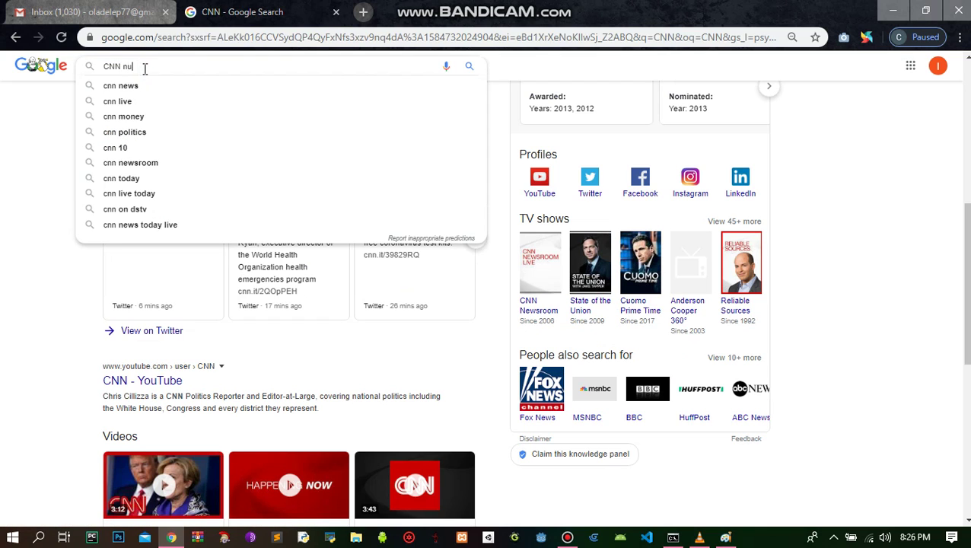
{"action": "key", "text": "Down"}
{"action": "key", "text": "Return"}
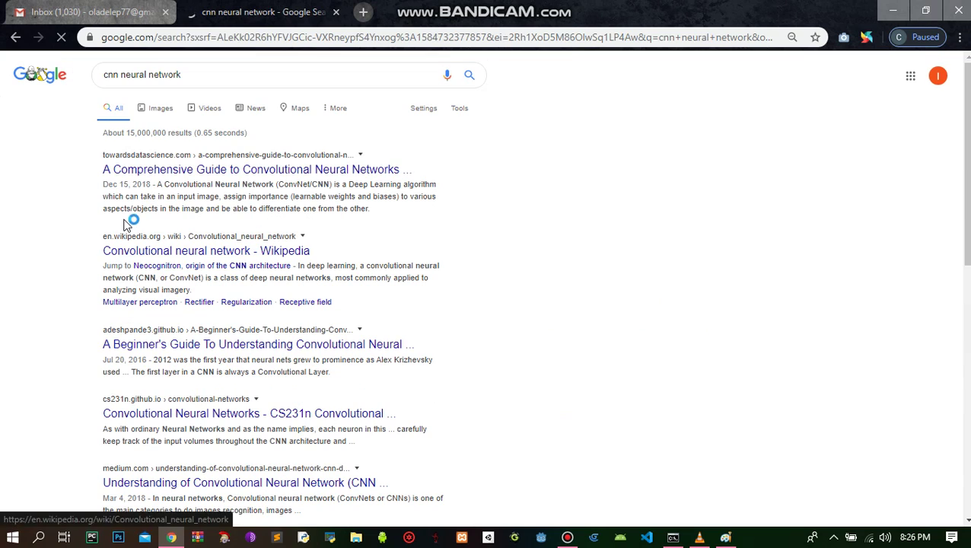
- Open Wikipedia's 'Convolutional neural network' article, scroll to its Contents list, then restore the Bandicam recorder window
{"action": "left_click", "coordinate": [189, 252]}
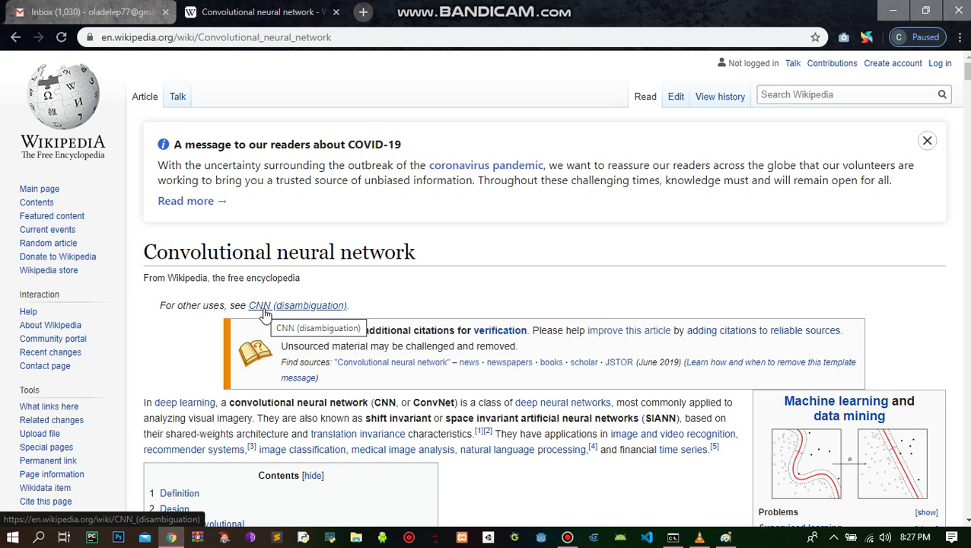
{"action": "scroll", "coordinate": [264, 313], "scroll_direction": "down", "scroll_amount": 4}
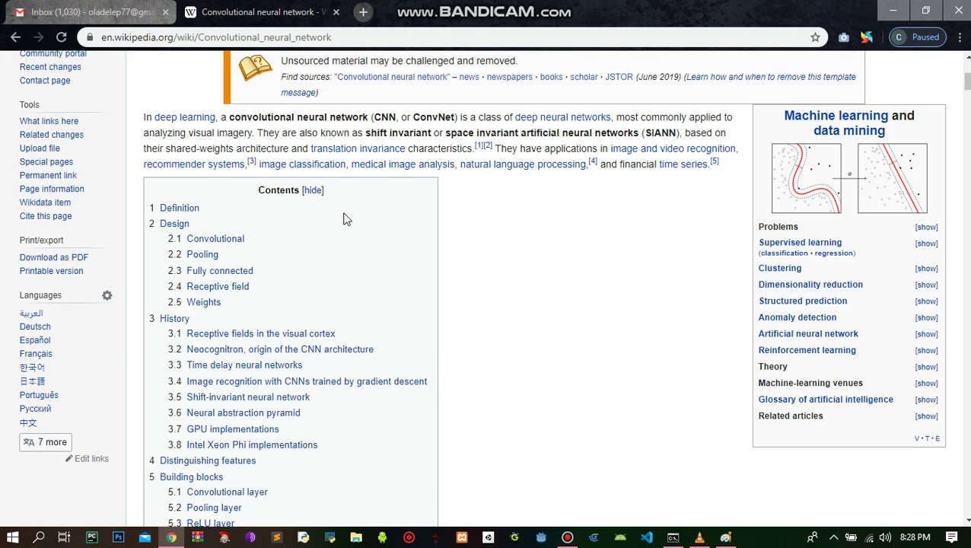
{"action": "left_click", "coordinate": [567, 536]}
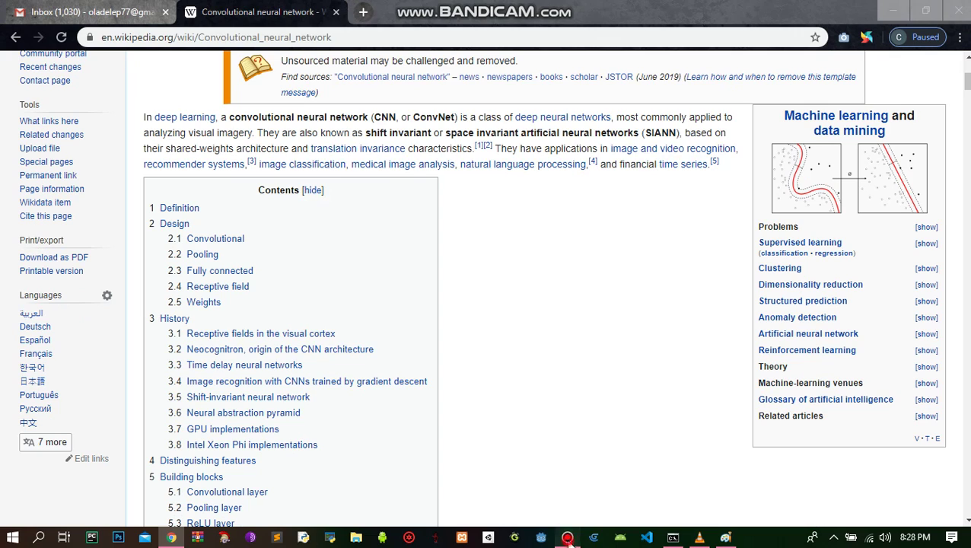